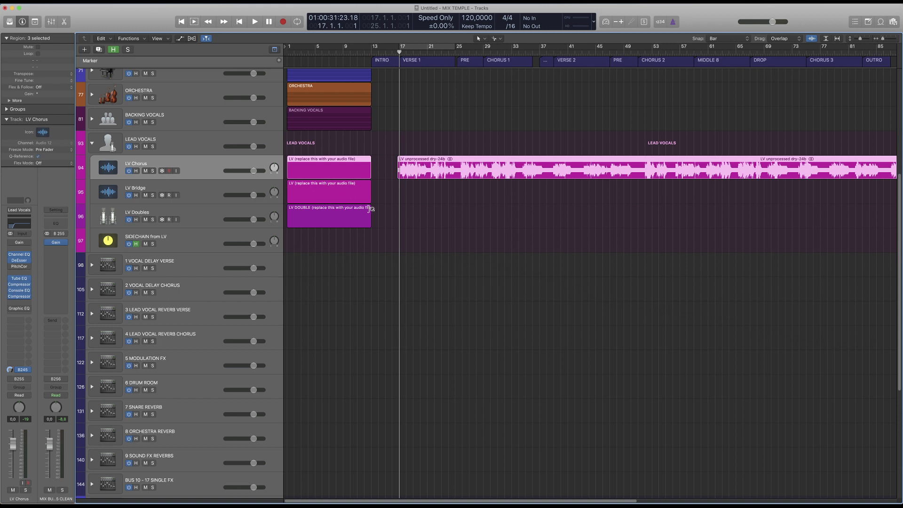
# Add a send on the LV Chorus track to BUS 3 LEAD VOCALS REVERB VERSE and raise its send level
pyautogui.click(21, 322)
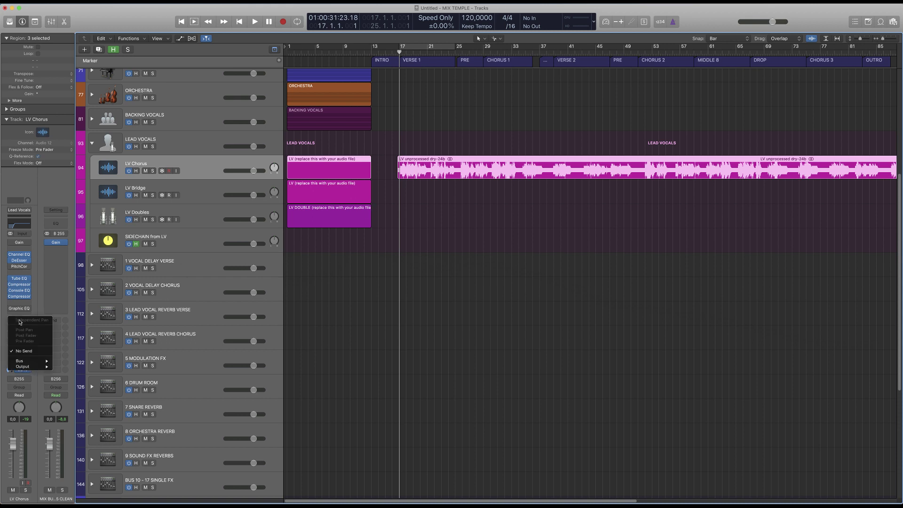
pyautogui.moveTo(22, 360)
pyautogui.moveTo(94, 291)
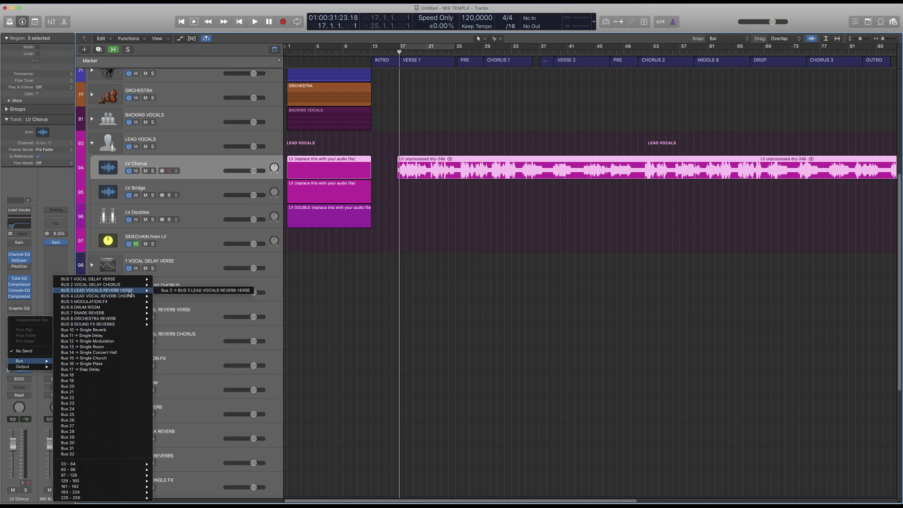
pyautogui.click(161, 291)
pyautogui.moveTo(31, 322); pyautogui.dragTo(33, 286)
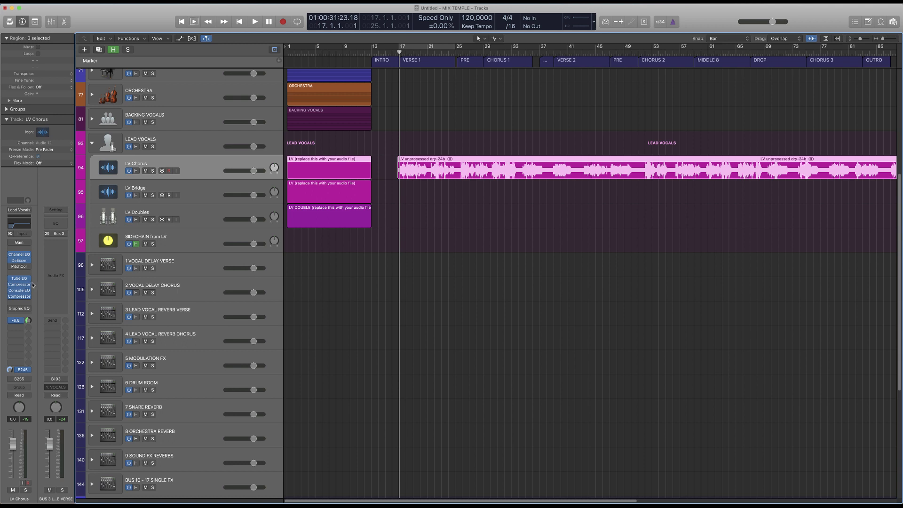
# Expand the 3 LEAD VOCAL REVERB VERSE stack and look through its Delayed Plate, Room and Hall channels
pyautogui.scroll(-2, 214, 279)
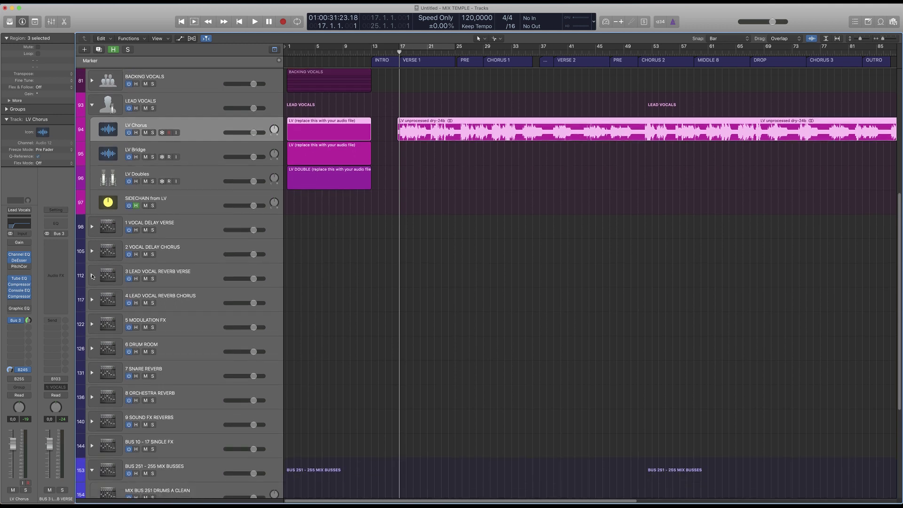
pyautogui.click(92, 276)
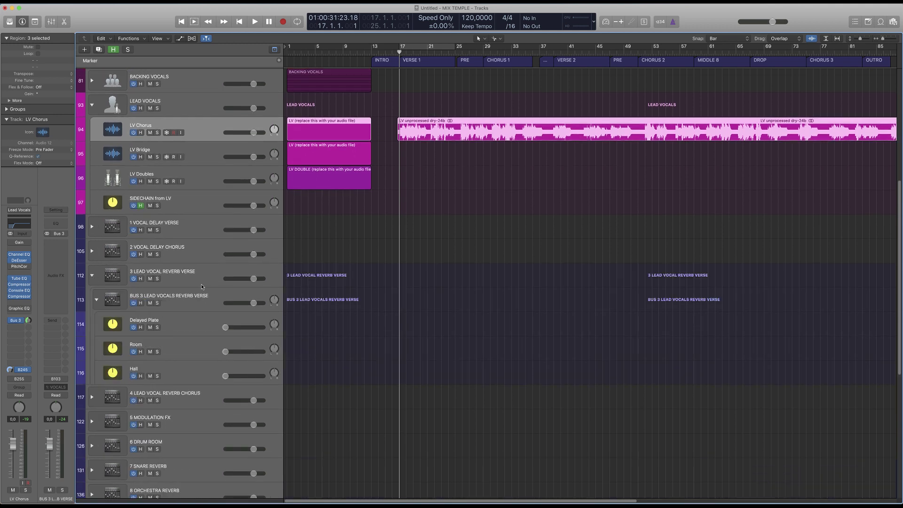
pyautogui.click(180, 323)
pyautogui.click(184, 348)
pyautogui.click(188, 376)
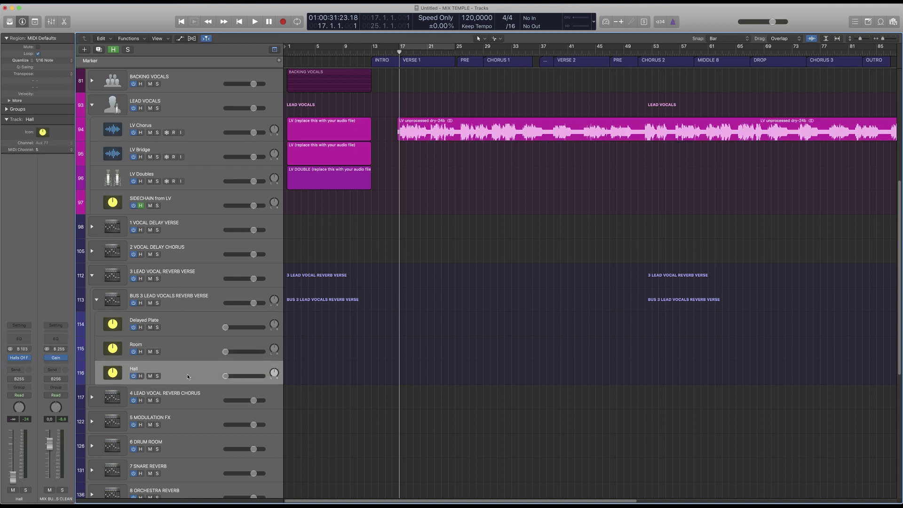
pyautogui.click(182, 327)
pyautogui.click(183, 343)
pyautogui.click(182, 379)
pyautogui.click(196, 327)
pyautogui.click(192, 350)
pyautogui.click(192, 375)
pyautogui.click(183, 328)
pyautogui.click(182, 353)
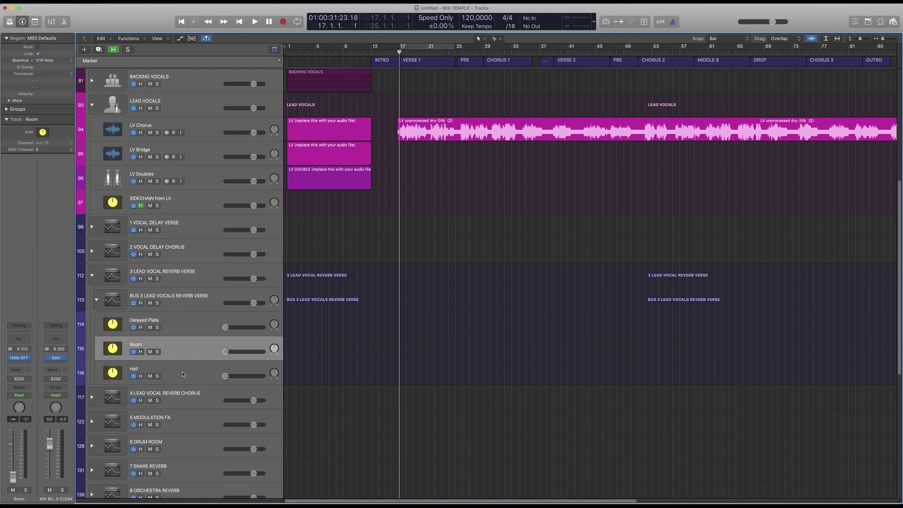
pyautogui.click(184, 375)
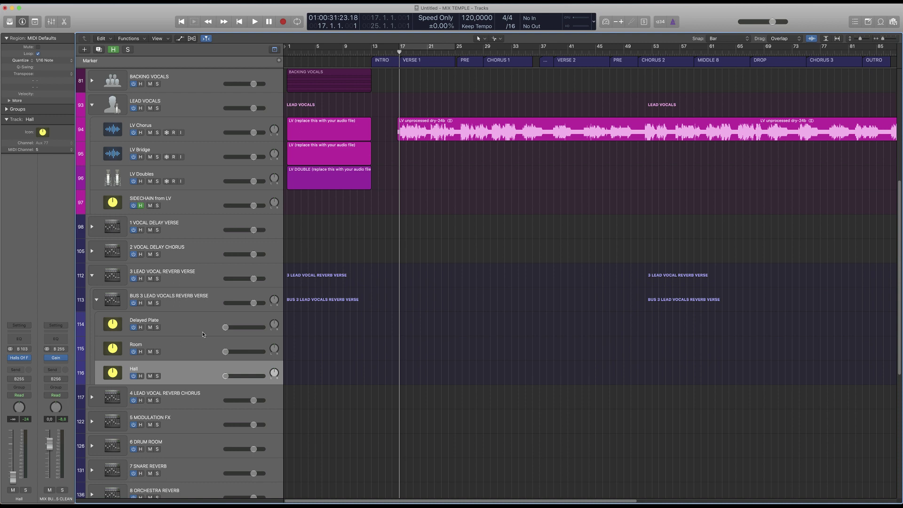
# Play the lead vocal while raising the Delayed Plate reverb volume to about -5.9 dB
pyautogui.moveTo(225, 327); pyautogui.dragTo(183, 333)
pyautogui.press('space')
pyautogui.moveTo(226, 327); pyautogui.dragTo(243, 327)
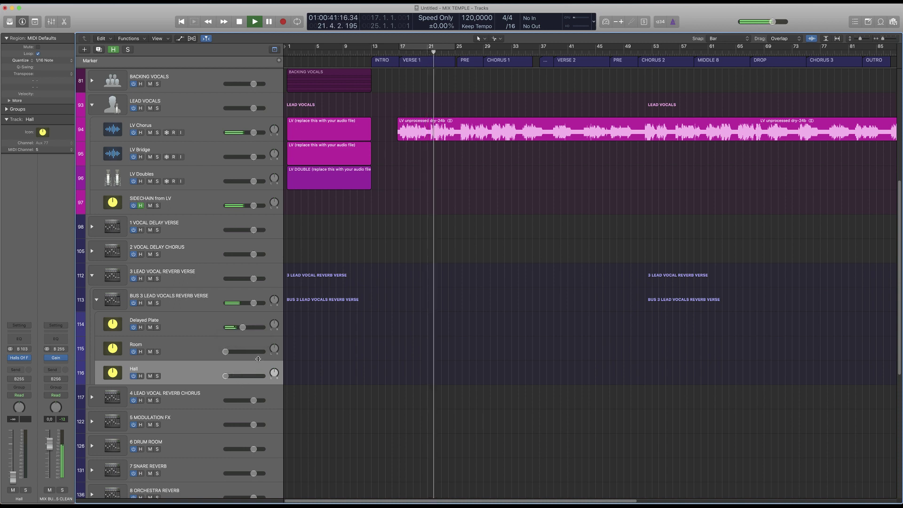
pyautogui.press('space')
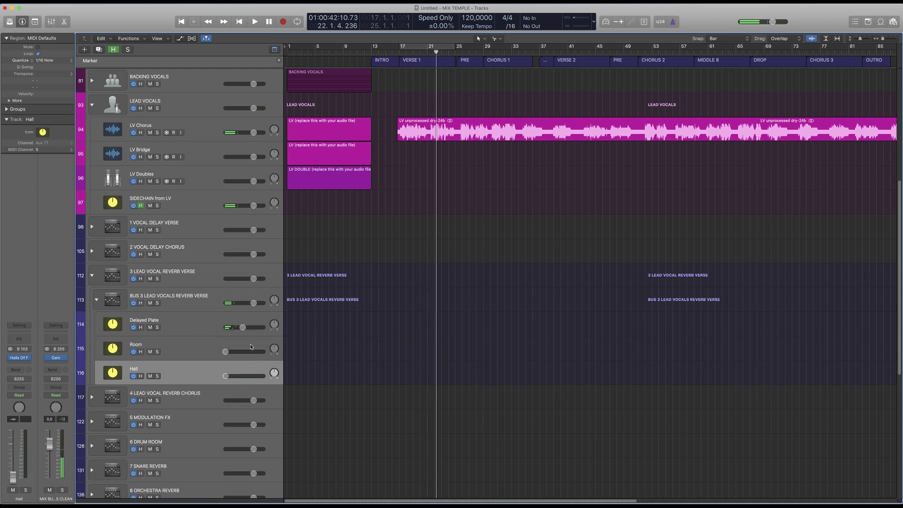
pyautogui.moveTo(245, 334); pyautogui.dragTo(246, 335)
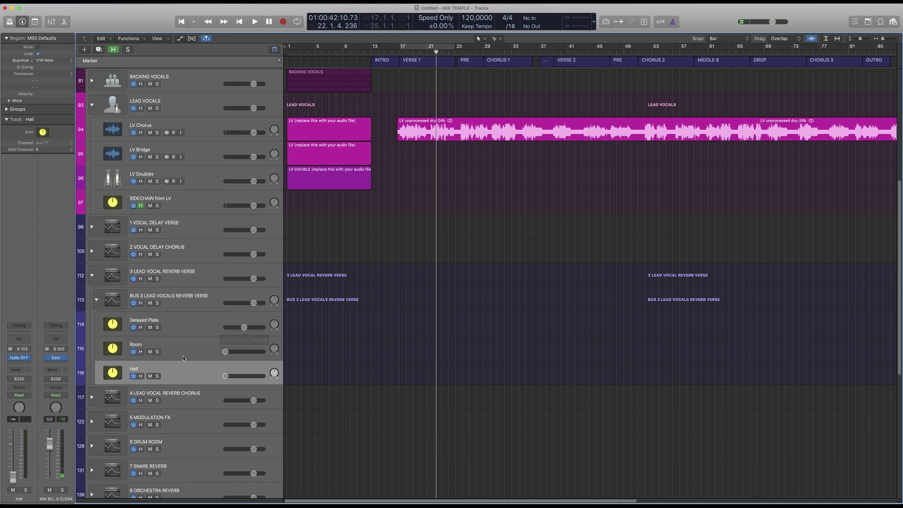
# Audition the Hall reverb during playback with its volume raised to about -0.9 dB
pyautogui.click(188, 360)
pyautogui.click(189, 372)
pyautogui.press('space')
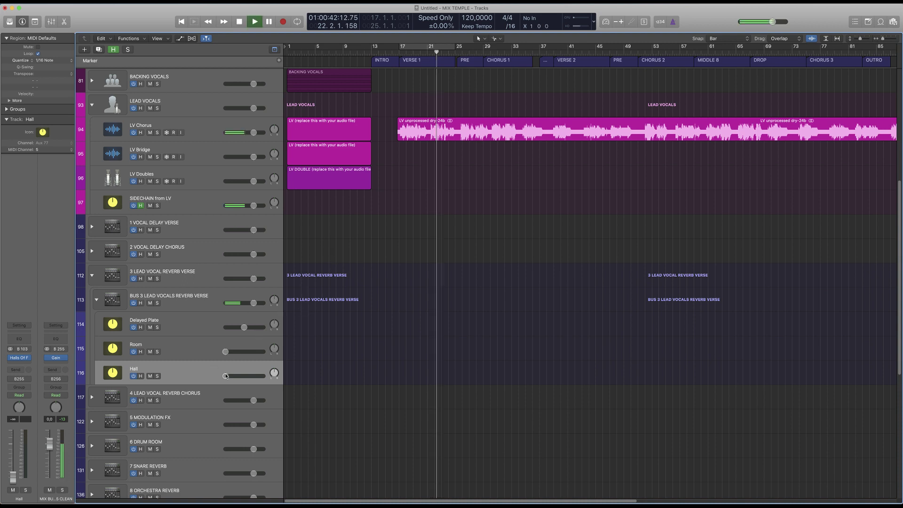
pyautogui.moveTo(225, 376); pyautogui.dragTo(254, 377)
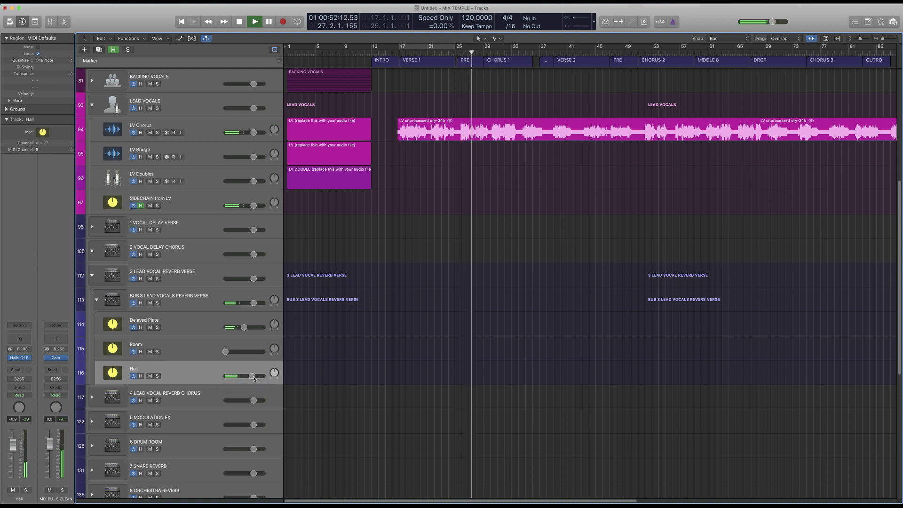
pyautogui.press('space')
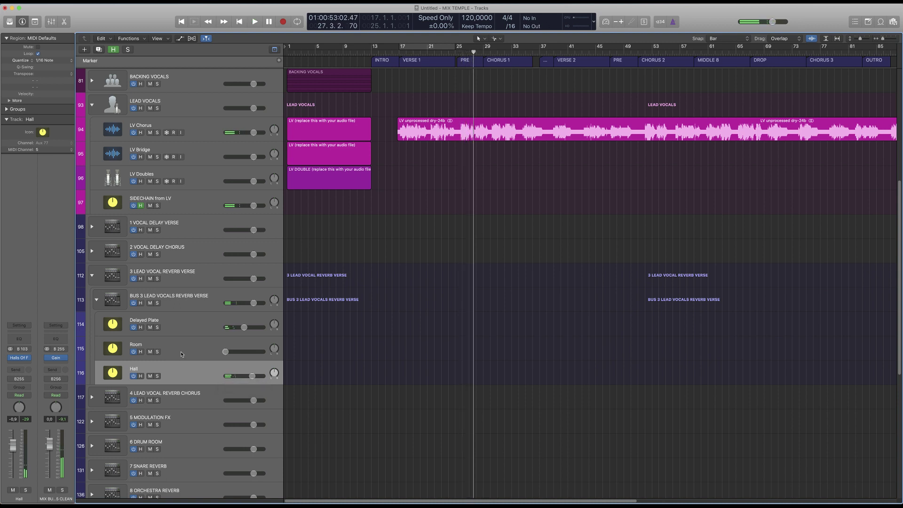
# Play the lead vocal from bar 19 and try the Room reverb at a volume of about -7.6 dB
pyautogui.click(210, 354)
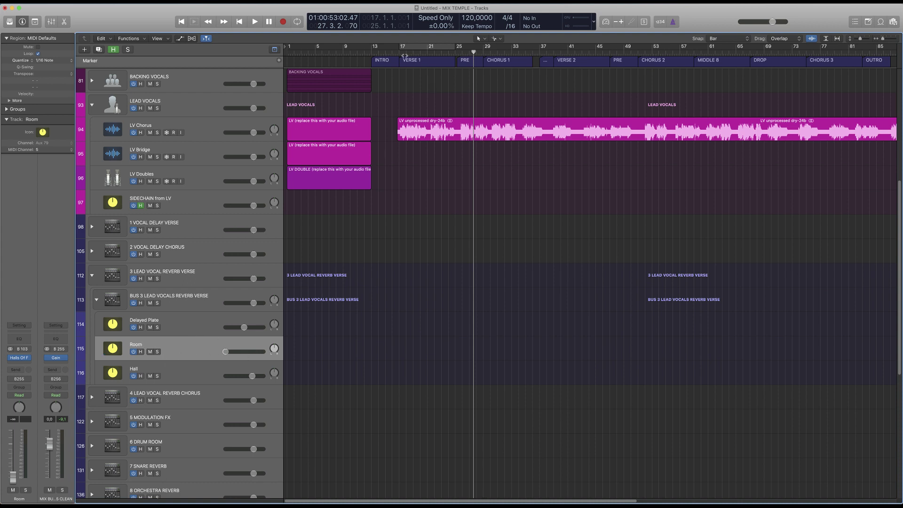
pyautogui.moveTo(404, 55); pyautogui.dragTo(413, 52)
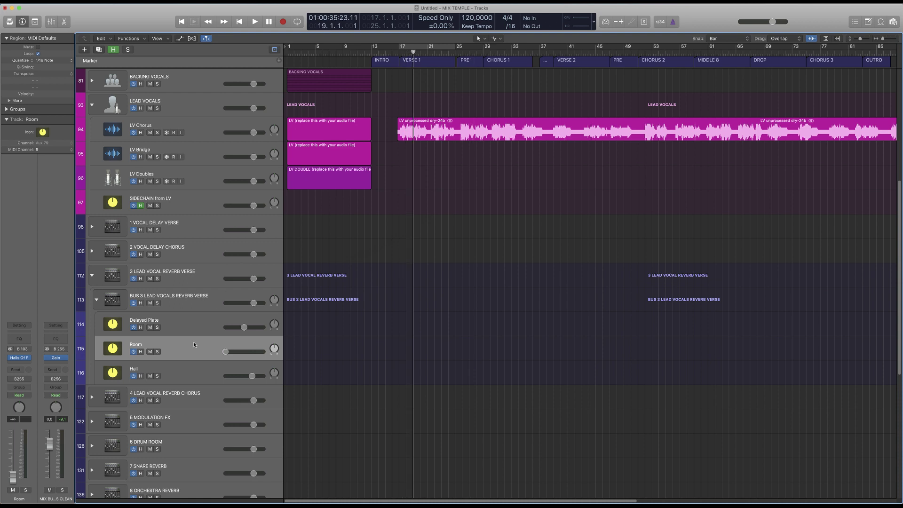
pyautogui.press('space')
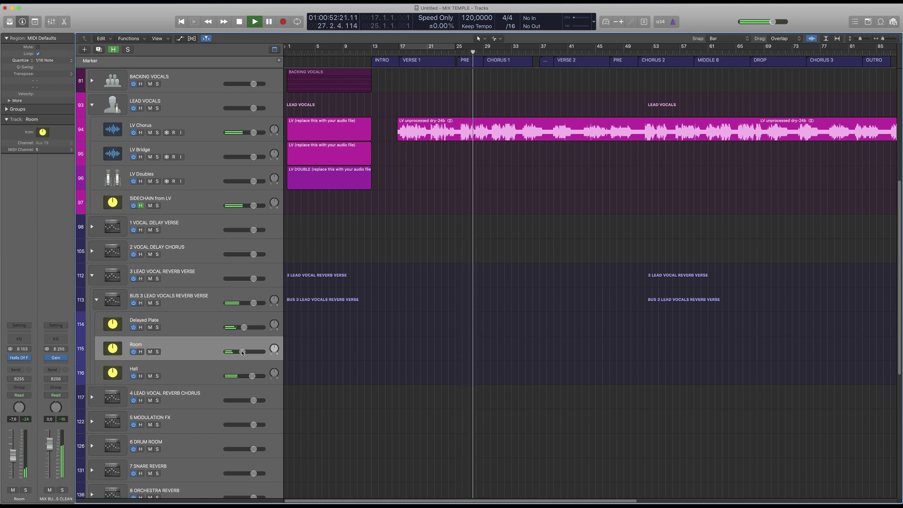
pyautogui.press('space')
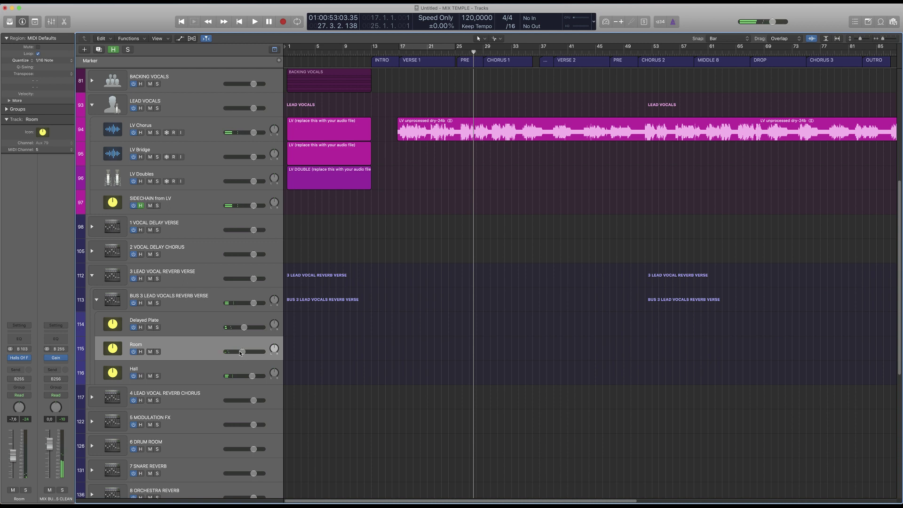
# Pull the Room and Hall reverb volumes fully down and raise Delayed Plate to about -3.3 dB during playback
pyautogui.moveTo(243, 354); pyautogui.dragTo(224, 379)
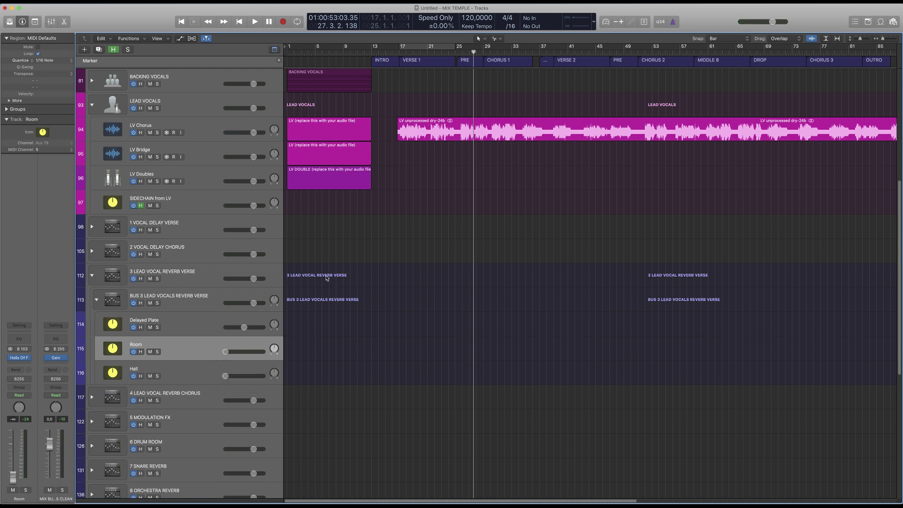
pyautogui.press('space')
pyautogui.moveTo(244, 327)
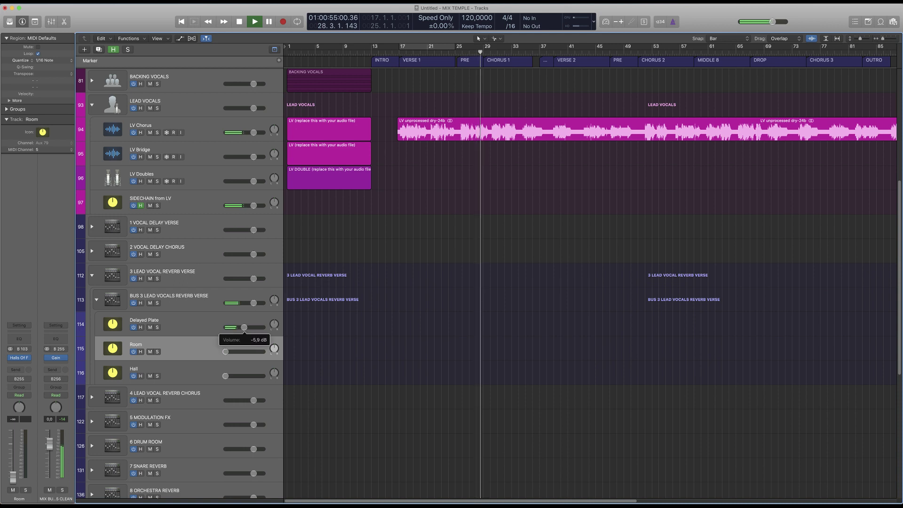
pyautogui.moveTo(244, 328); pyautogui.dragTo(256, 327)
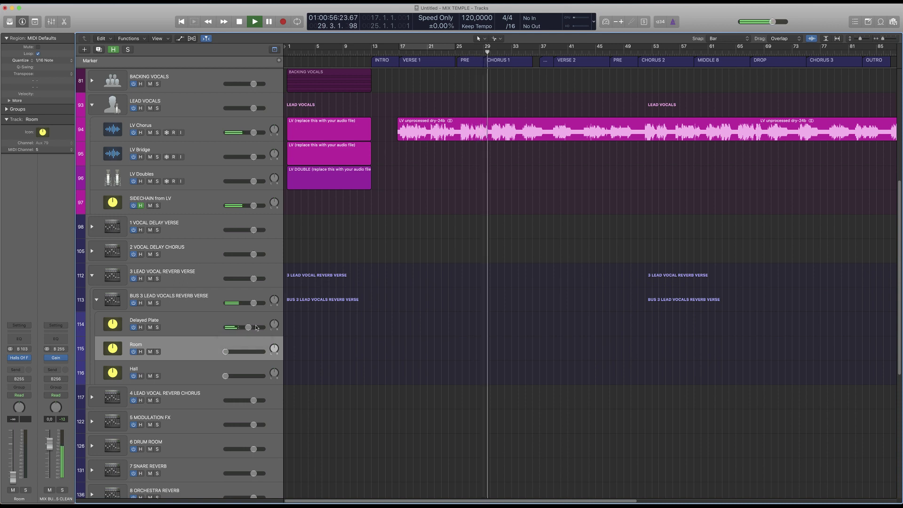
pyautogui.press('space')
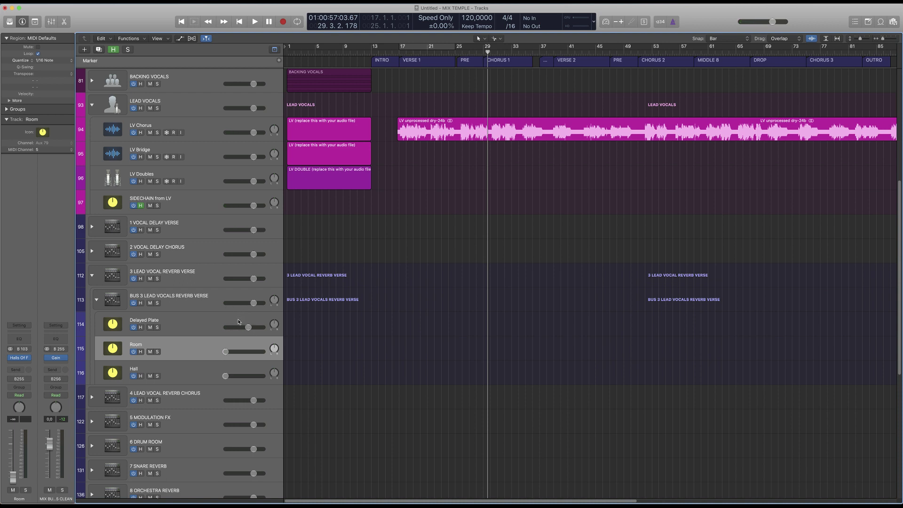
# Review the Delayed Plate, Room and Hall channels and the BUS 3 LEAD VOCALS REVERB VERSE track that contains them
pyautogui.click(185, 326)
pyautogui.click(186, 350)
pyautogui.press('Down')
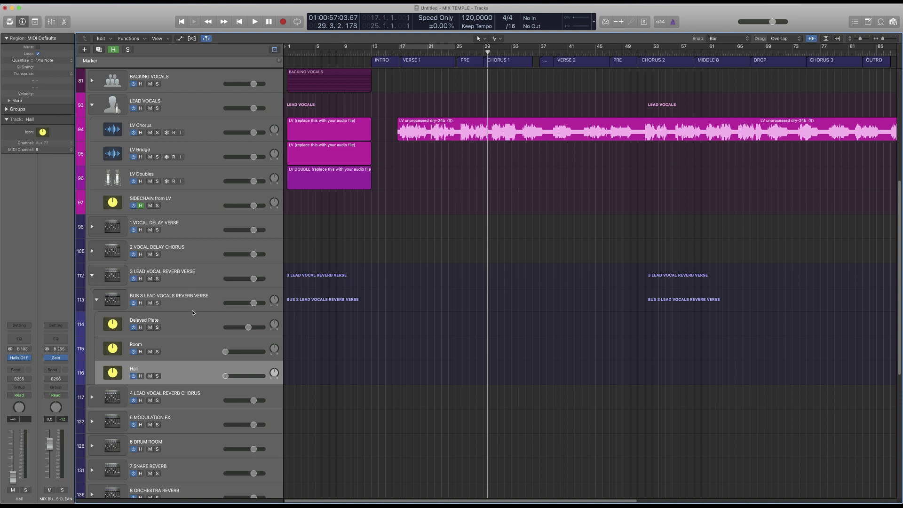
pyautogui.click(175, 300)
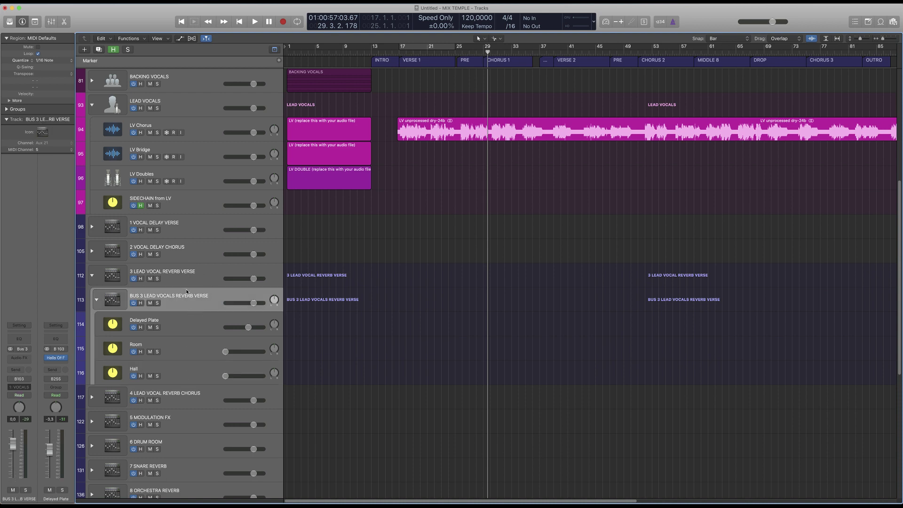
# Expand the 1 VOCAL DELAY VERSE stack and add an LV Chorus send to BUS 1 VOCAL DELAY VERSE with a raised level
pyautogui.click(92, 227)
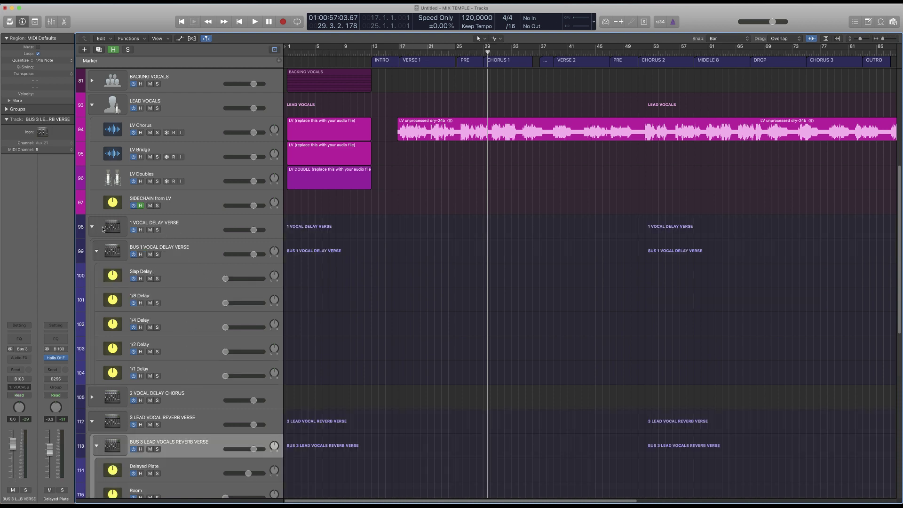
pyautogui.click(193, 136)
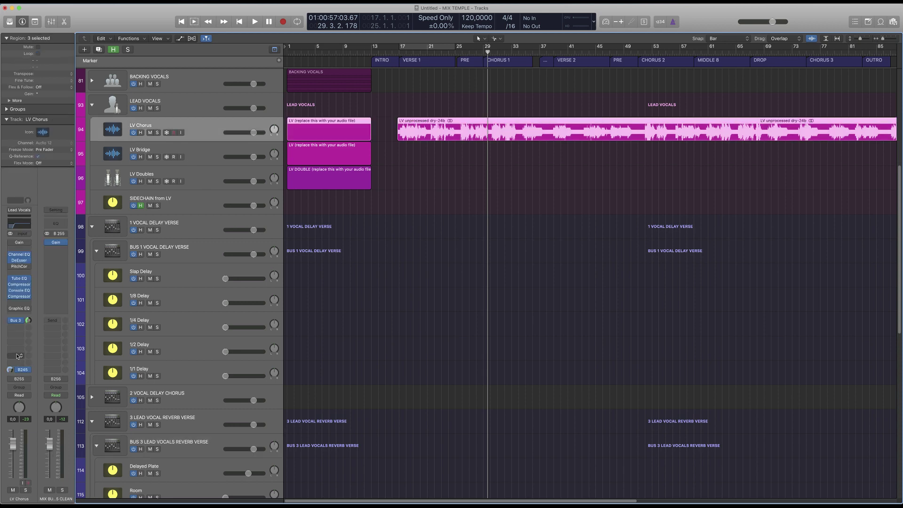
pyautogui.click(15, 321)
pyautogui.moveTo(24, 368)
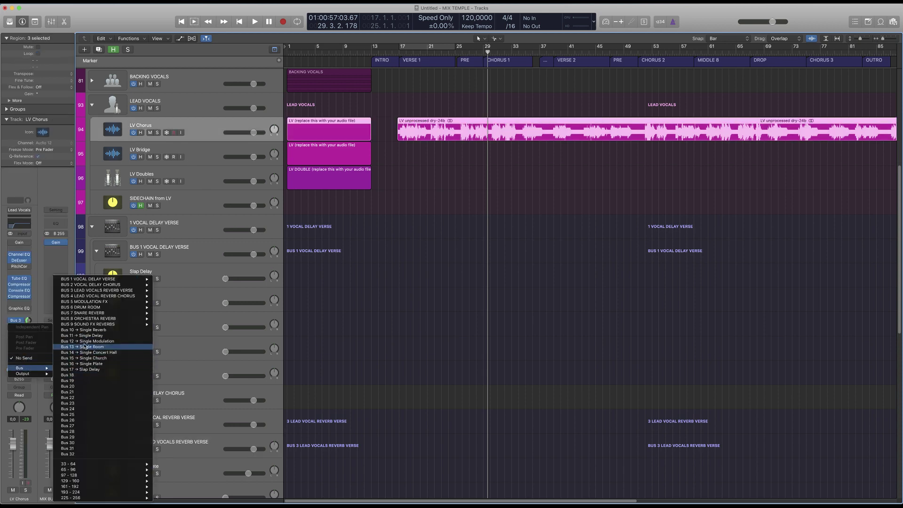
pyautogui.moveTo(110, 290)
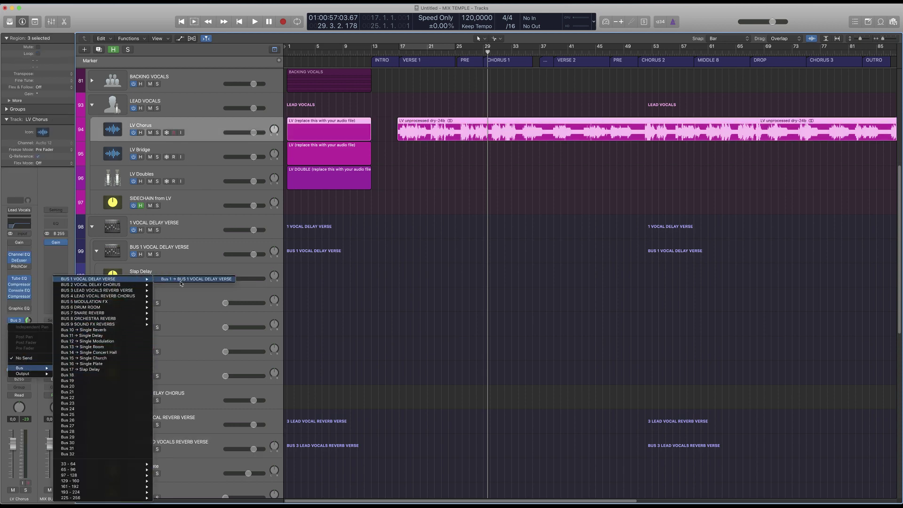
pyautogui.click(52, 320)
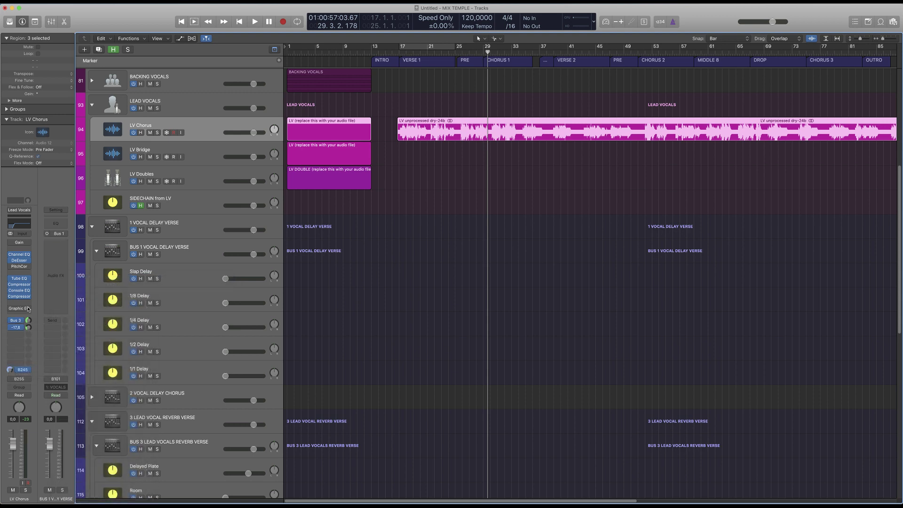
pyautogui.moveTo(28, 309); pyautogui.dragTo(33, 295)
# Look through the Slap, 1/8, 1/4, 1/2 and 1/1 Delay channels of the verse delay bus
pyautogui.click(184, 277)
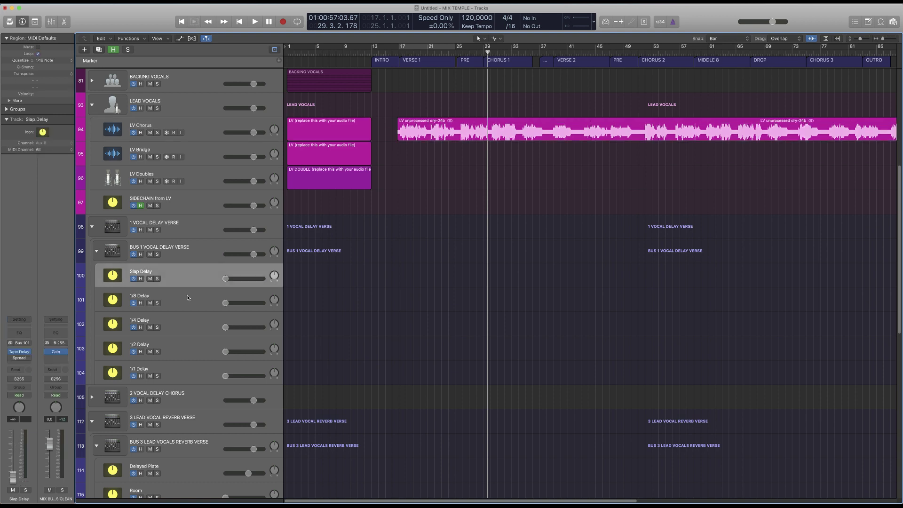
pyautogui.click(186, 301)
pyautogui.click(186, 320)
pyautogui.click(195, 351)
pyautogui.click(201, 372)
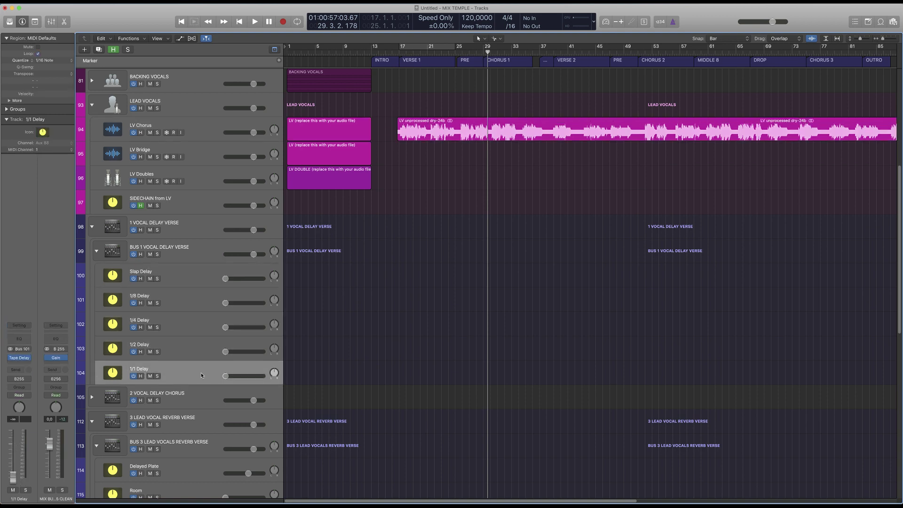
# Play the vocal from bar 17, raise the 1/8 Delay, try the 1/2 Delay, and set the 1/1 Delay to about -10 dB
pyautogui.click(403, 50)
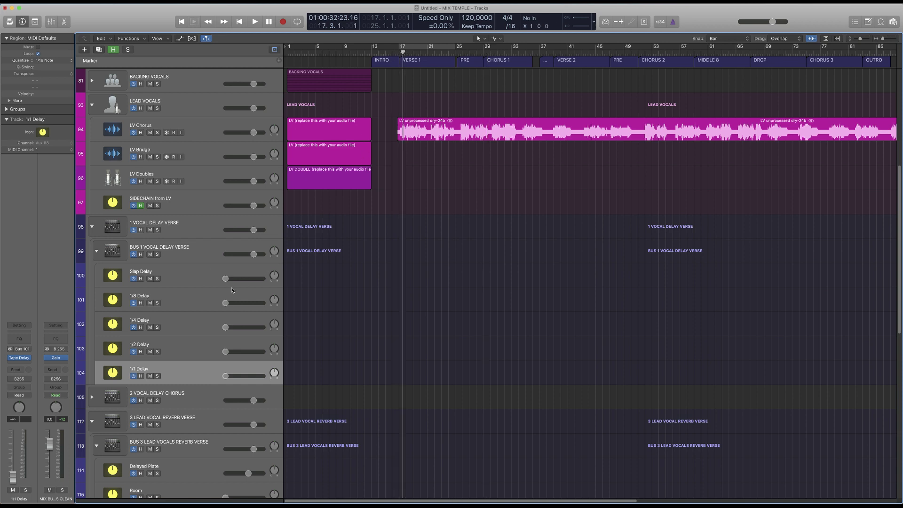
pyautogui.press('space')
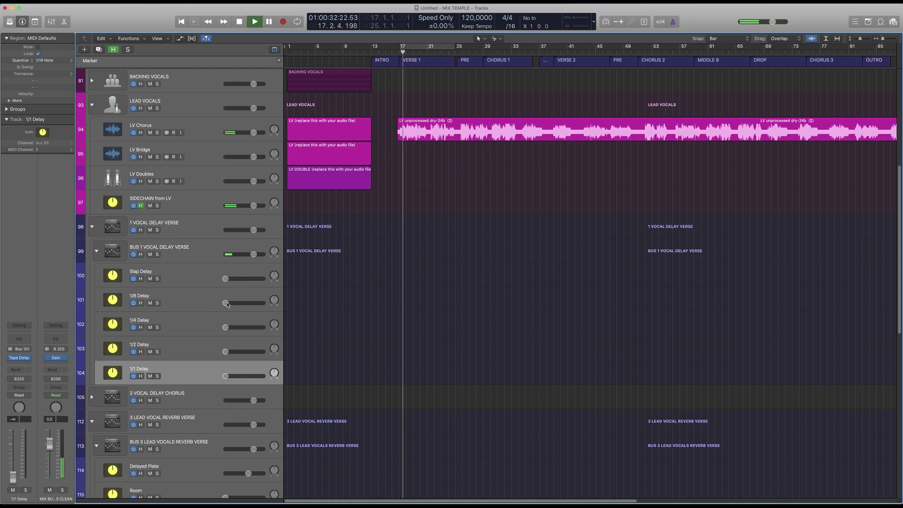
pyautogui.moveTo(226, 304)
pyautogui.mouseDown()
pyautogui.moveTo(245, 303)
pyautogui.moveTo(225, 303)
pyautogui.moveTo(242, 327)
pyautogui.moveTo(226, 327)
pyautogui.moveTo(240, 303)
pyautogui.mouseUp()
pyautogui.moveTo(226, 352); pyautogui.dragTo(226, 328)
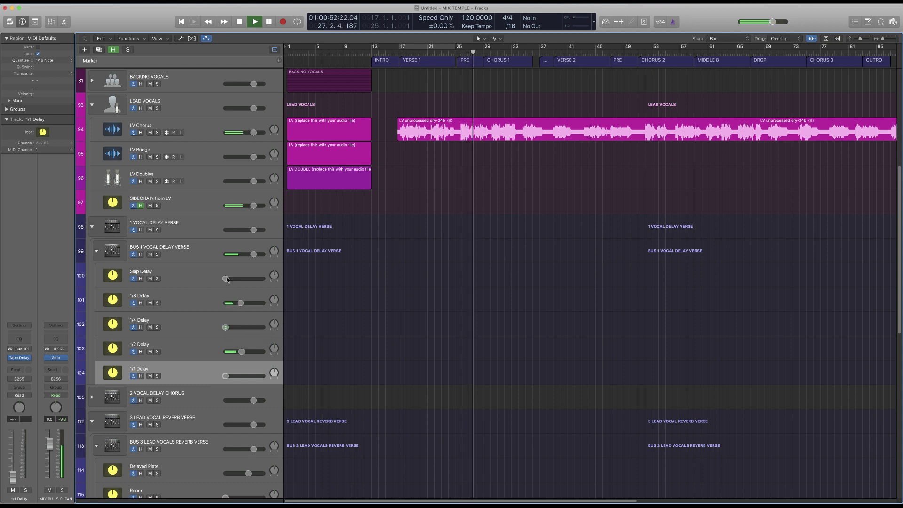
pyautogui.moveTo(225, 279)
pyautogui.mouseDown()
pyautogui.moveTo(242, 278)
pyautogui.moveTo(226, 279)
pyautogui.mouseUp()
pyautogui.moveTo(242, 352); pyautogui.dragTo(241, 376)
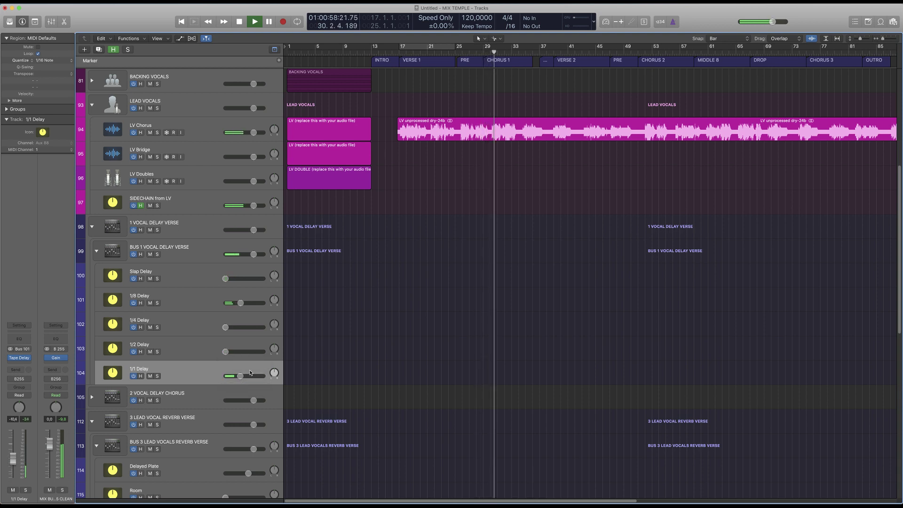
# Stop playback, try the level of LV Chorus's send to Bus 1, and collapse the 1 VOCAL DELAY VERSE stack
pyautogui.press('space')
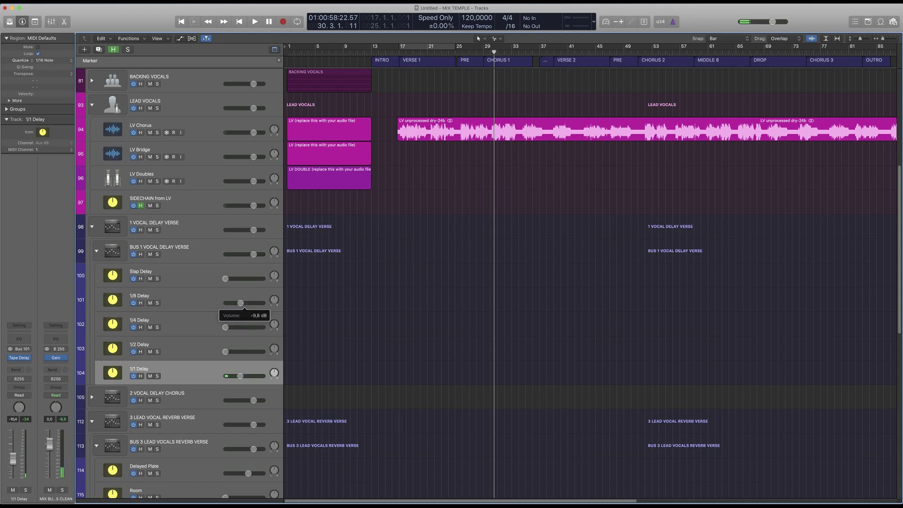
pyautogui.click(210, 134)
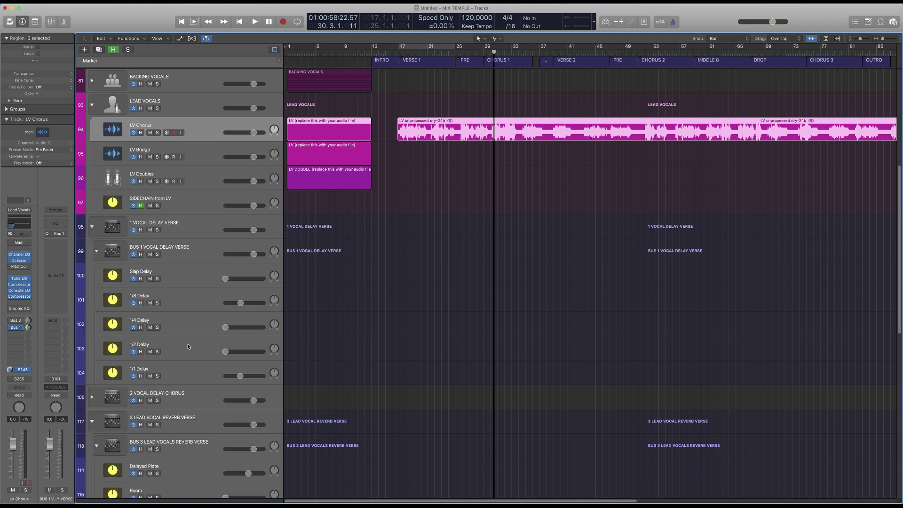
pyautogui.moveTo(29, 328); pyautogui.dragTo(28, 337)
pyautogui.moveTo(28, 328); pyautogui.dragTo(35, 360)
pyautogui.click(91, 227)
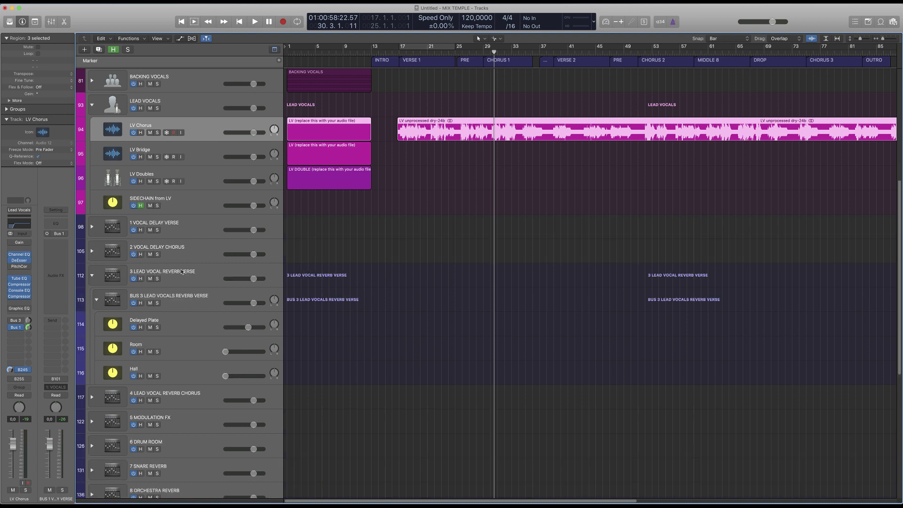
# Open the Halls of Fame reverb on the Delayed Plate channel and expand its factory preset list
pyautogui.click(178, 321)
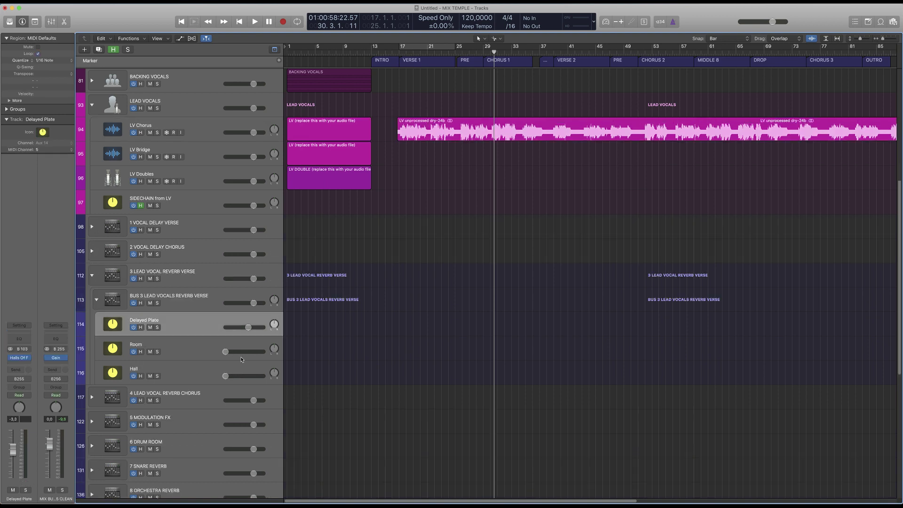
pyautogui.click(20, 358)
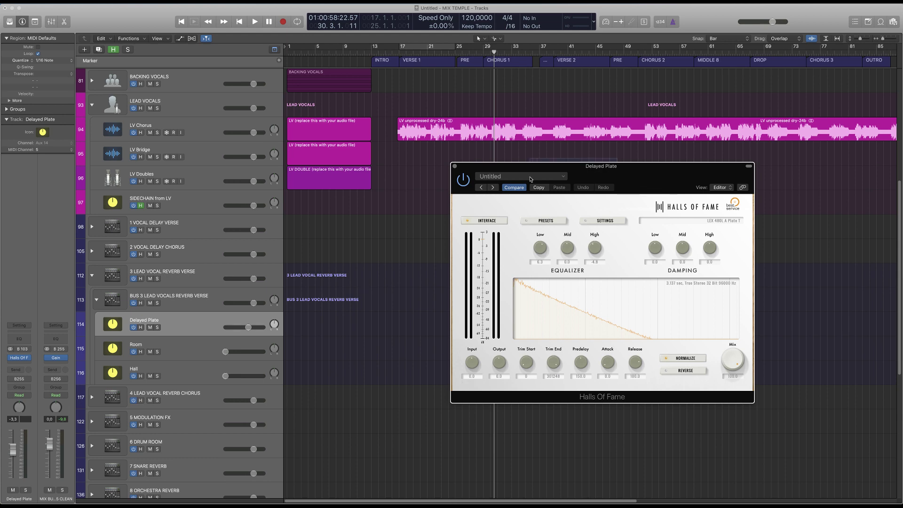
pyautogui.moveTo(641, 177); pyautogui.dragTo(520, 184)
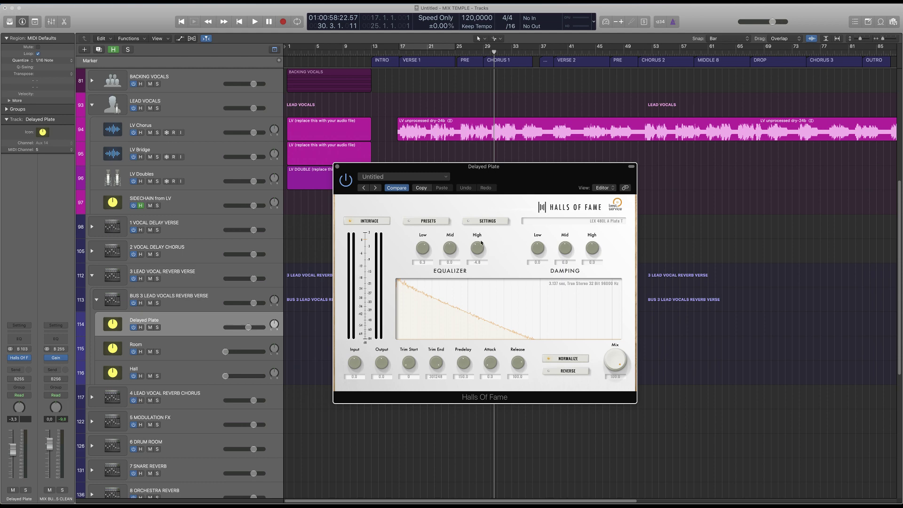
pyautogui.click(429, 221)
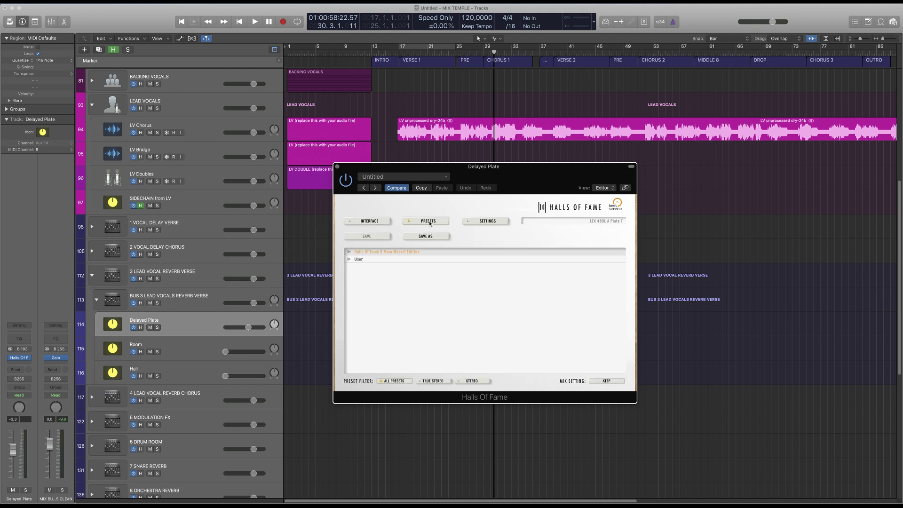
pyautogui.click(349, 252)
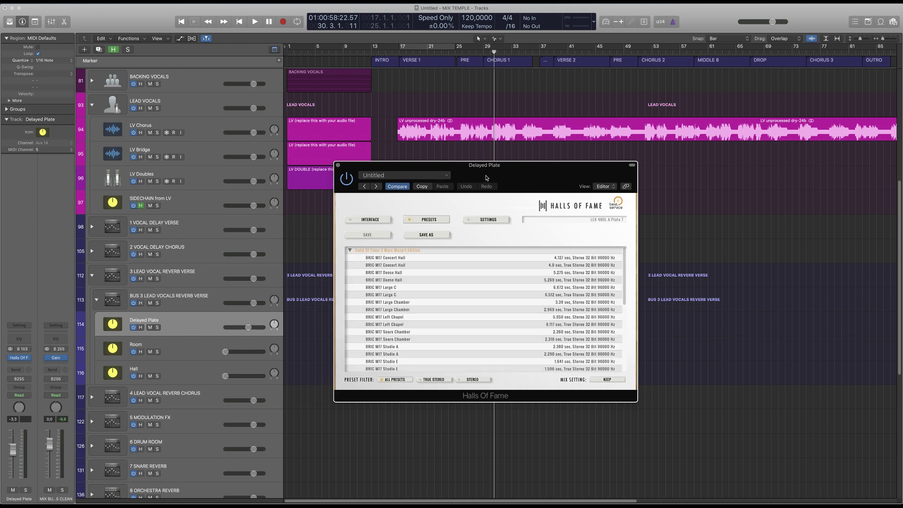
# Look through the Halls of Fame factory presets, from the concert halls and chambers to the plates, churches and cathedrals
pyautogui.scroll(-5, 424, 225)
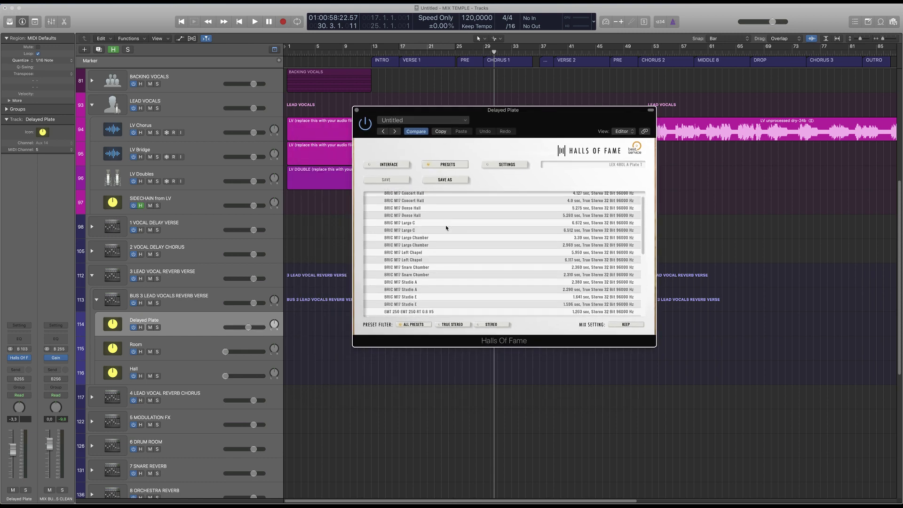
pyautogui.scroll(-2, 423, 277)
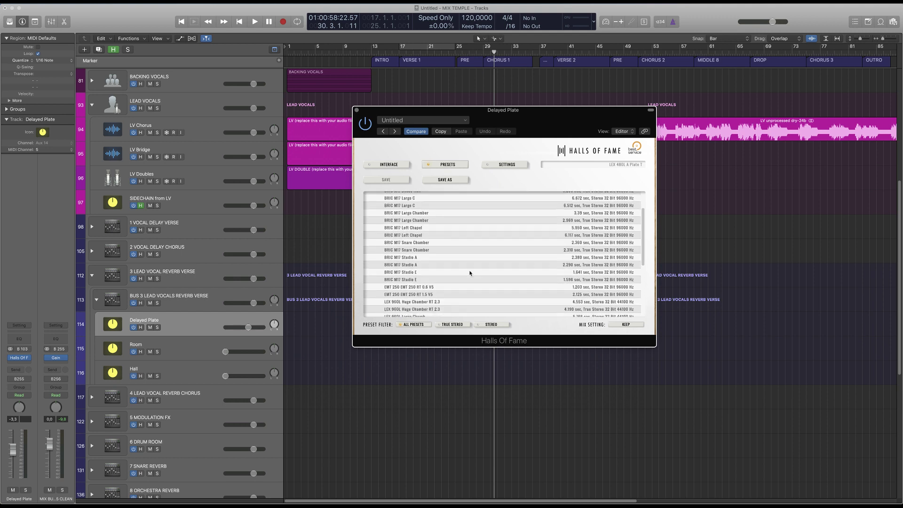
pyautogui.scroll(-5, 444, 283)
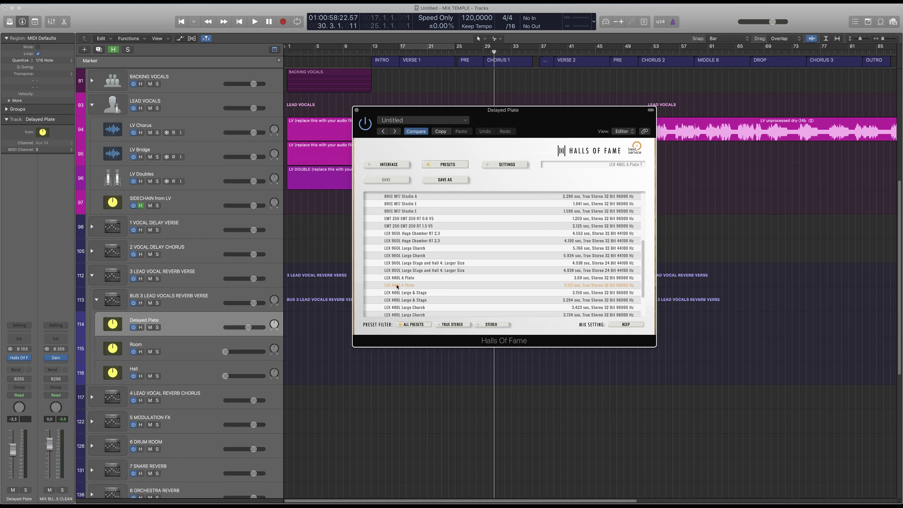
pyautogui.scroll(-4, 398, 288)
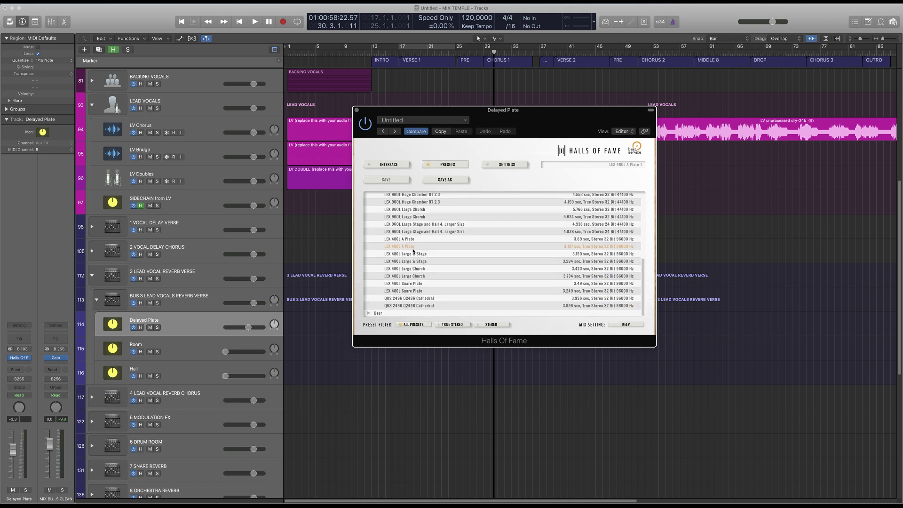
pyautogui.scroll(10, 437, 235)
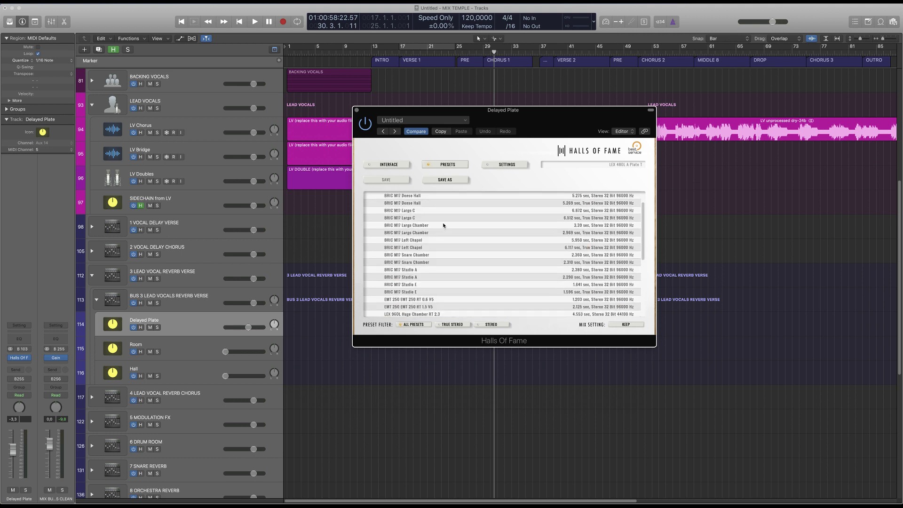
pyautogui.scroll(2, 442, 231)
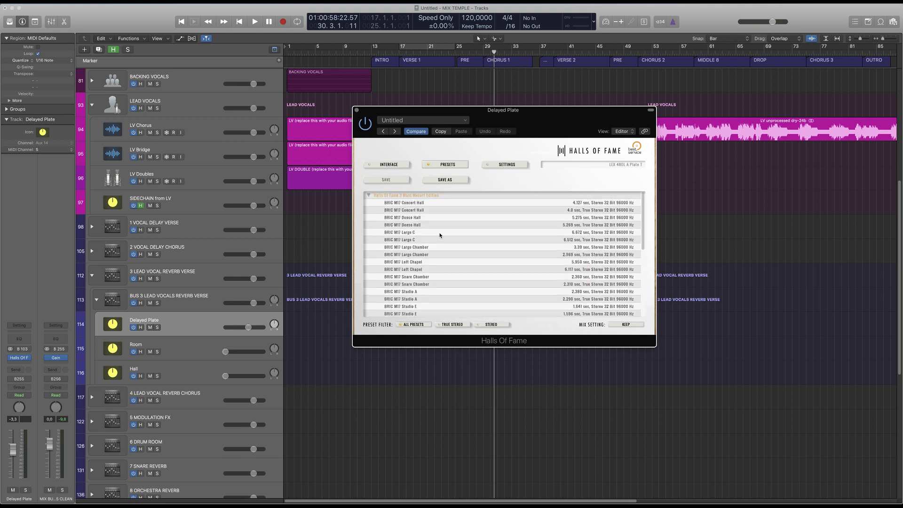
pyautogui.scroll(-1, 440, 235)
pyautogui.scroll(-1, 438, 235)
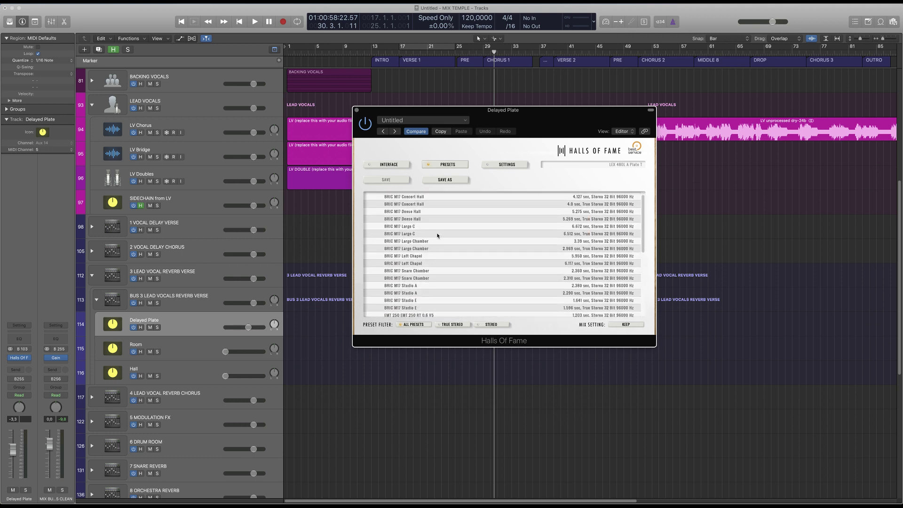
pyautogui.scroll(-4, 442, 245)
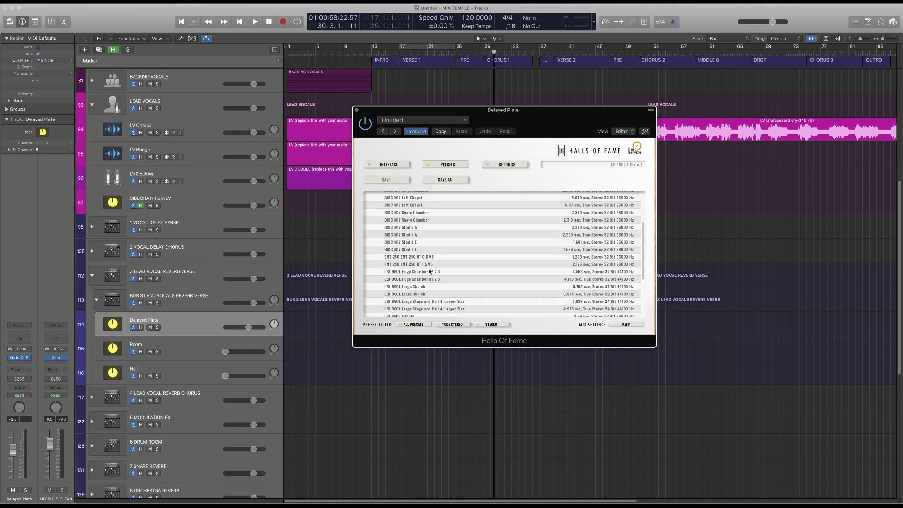
pyautogui.scroll(-2, 431, 272)
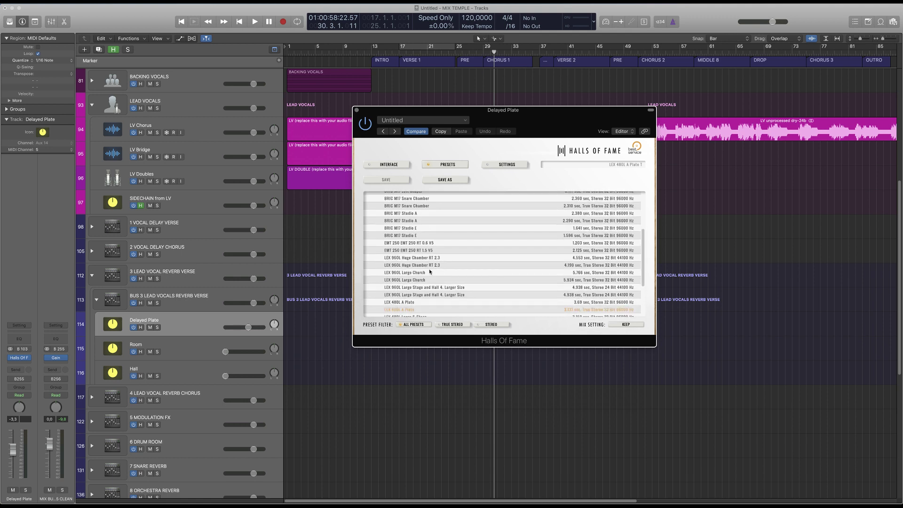
pyautogui.scroll(-1, 432, 275)
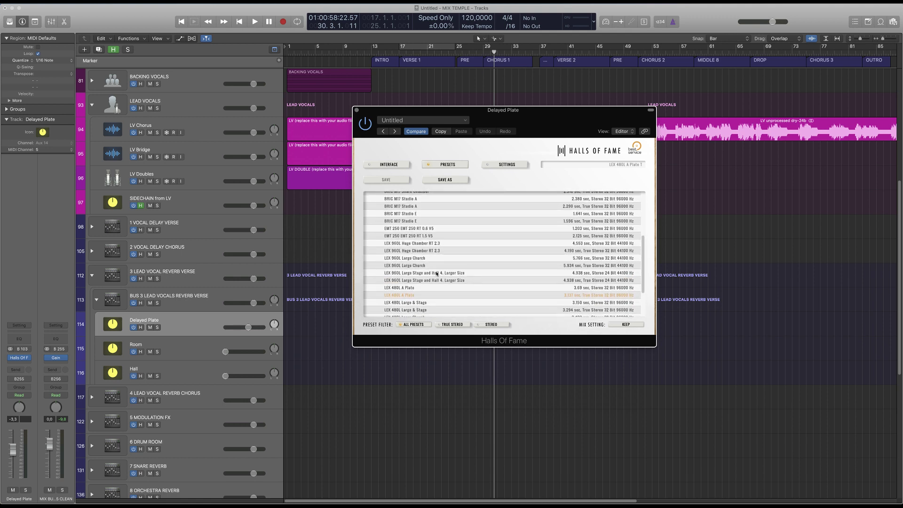
pyautogui.scroll(-4, 437, 274)
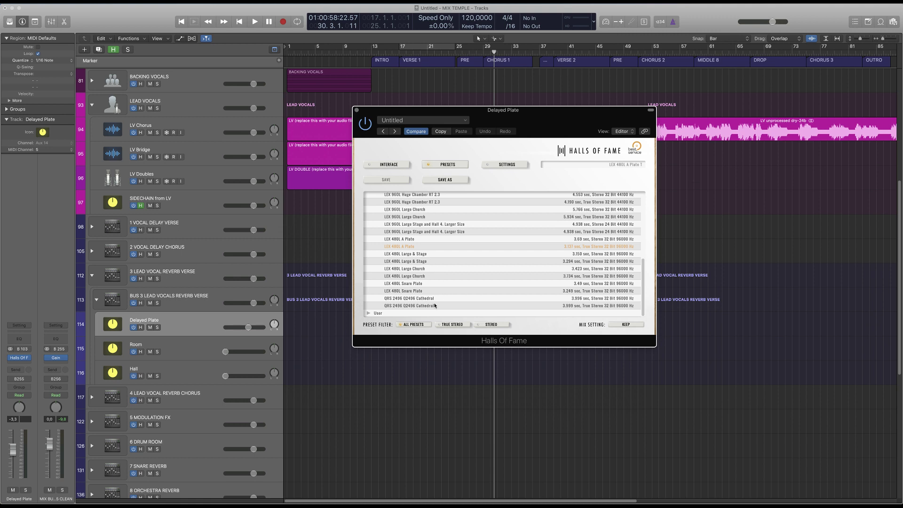
pyautogui.scroll(15, 448, 239)
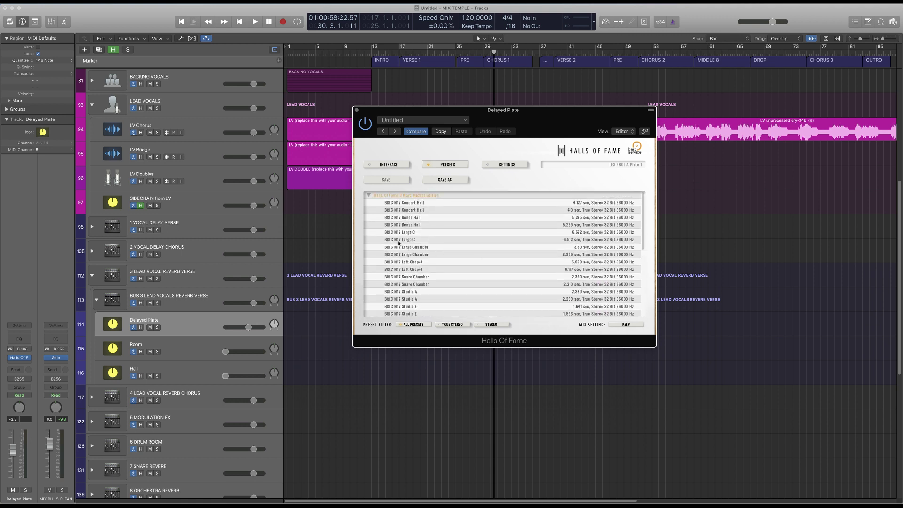
pyautogui.scroll(-2, 442, 273)
pyautogui.scroll(-3, 441, 281)
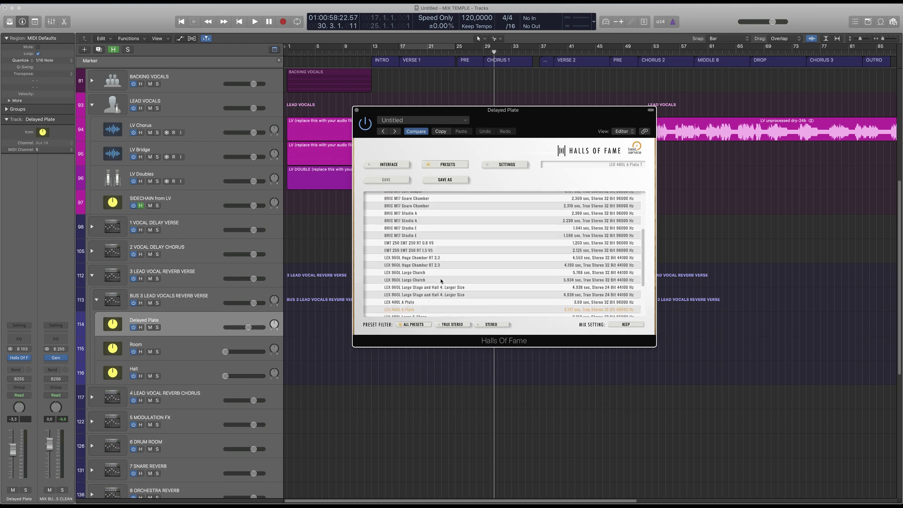
# Return to the Delayed Plate reverb's parameters, raise its predelay and shorten its release
pyautogui.click(401, 164)
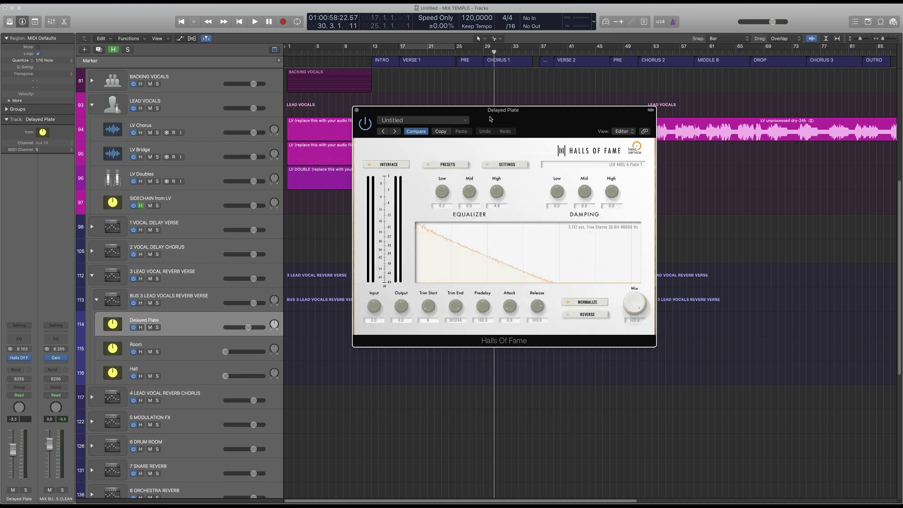
pyautogui.moveTo(489, 117); pyautogui.dragTo(532, 126)
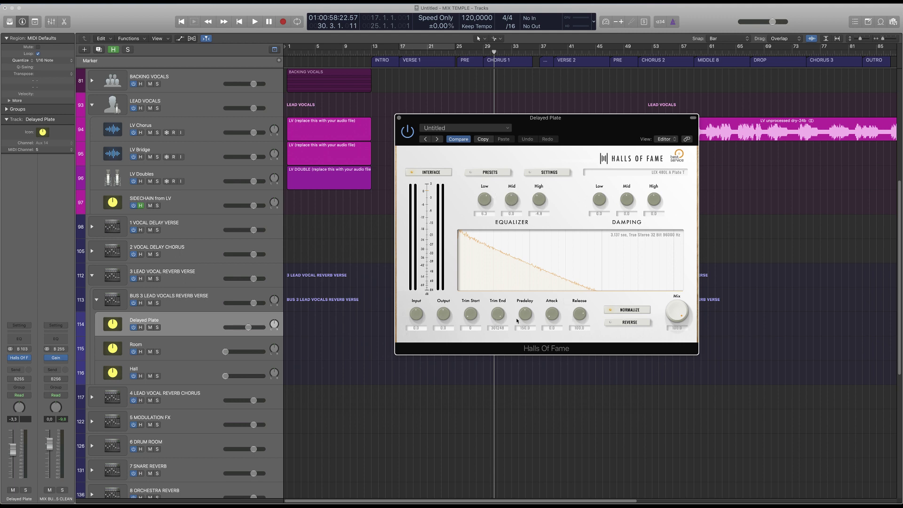
pyautogui.moveTo(500, 308); pyautogui.dragTo(554, 301)
pyautogui.keyDown('alt'); pyautogui.click(553, 317); pyautogui.keyUp('alt')
pyautogui.moveTo(526, 317); pyautogui.dragTo(528, 318)
pyautogui.moveTo(561, 137); pyautogui.dragTo(583, 135)
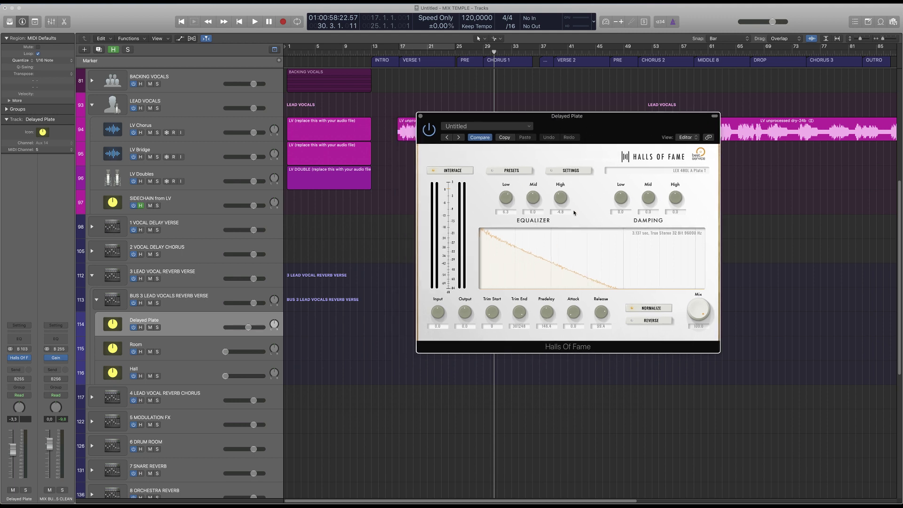
# Reopen the Delayed Plate reverb's presets, skim the whole list again, and move the plug-in window clear of the vocal regions
pyautogui.click(516, 172)
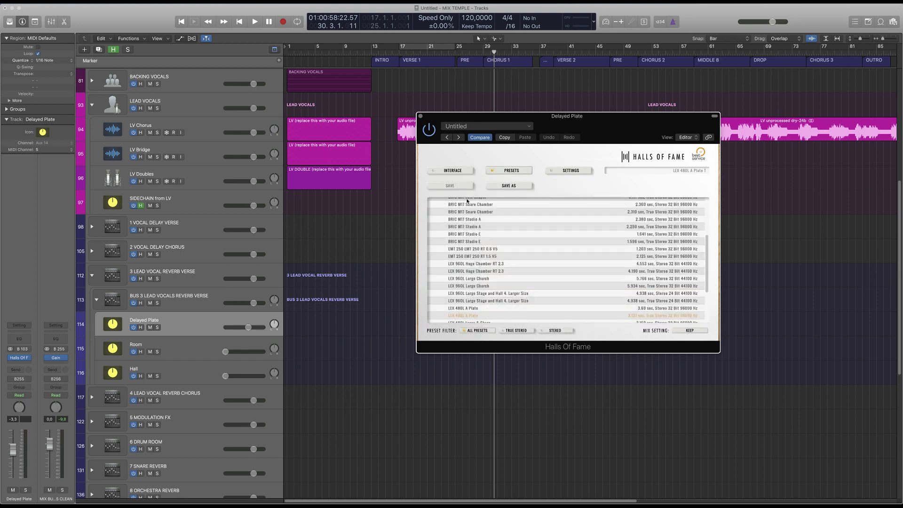
pyautogui.scroll(-15, 496, 230)
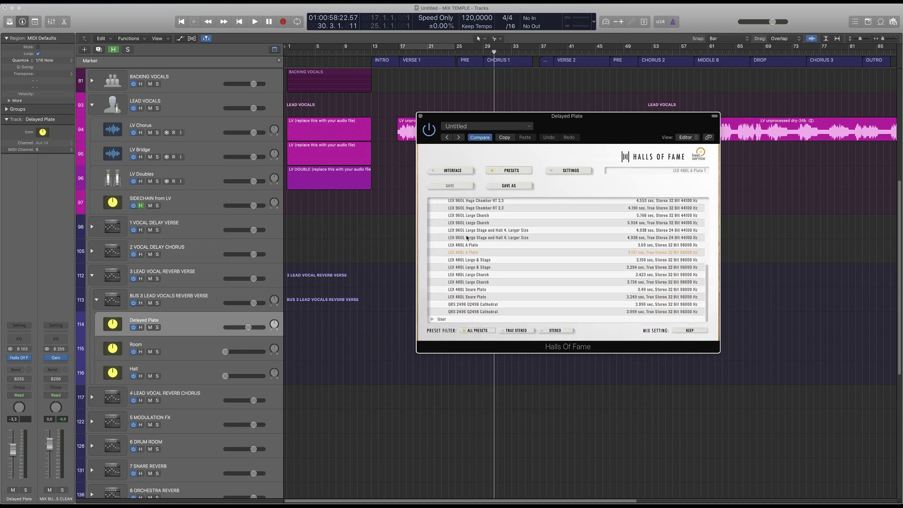
pyautogui.scroll(15, 489, 248)
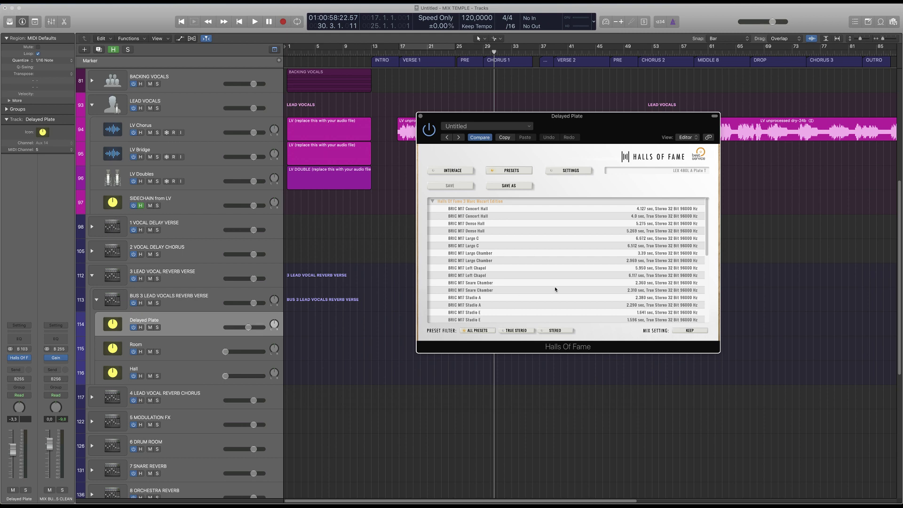
pyautogui.scroll(-15, 558, 282)
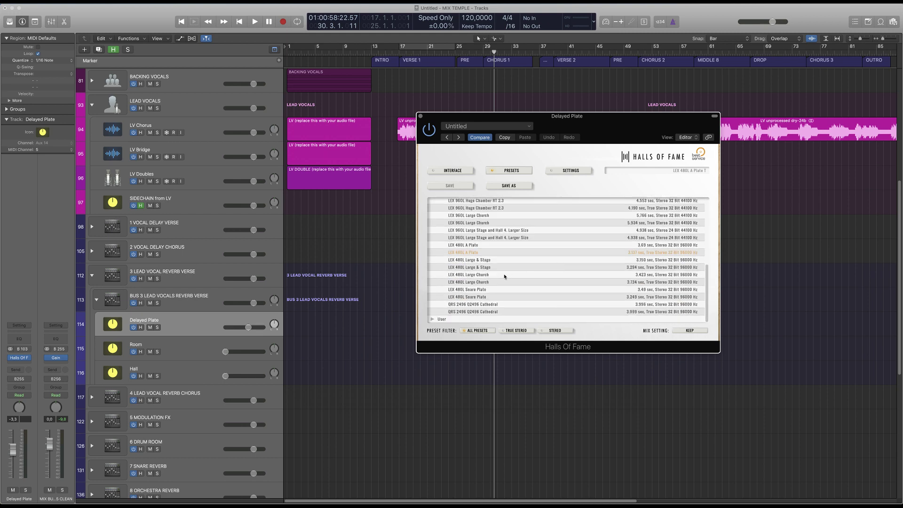
pyautogui.moveTo(544, 117); pyautogui.dragTo(632, 180)
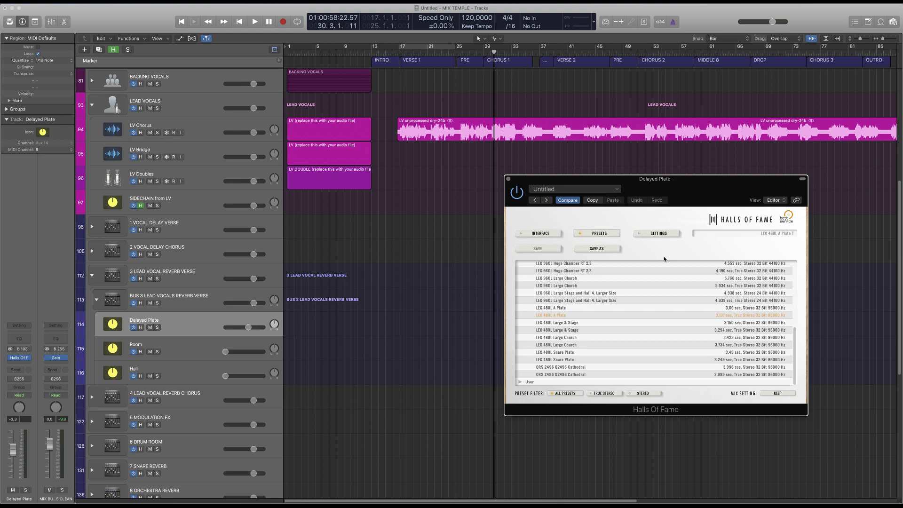
pyautogui.moveTo(698, 182)
pyautogui.mouseDown()
pyautogui.moveTo(711, 185)
pyautogui.moveTo(690, 167)
pyautogui.moveTo(711, 168)
pyautogui.moveTo(700, 177)
pyautogui.mouseUp()
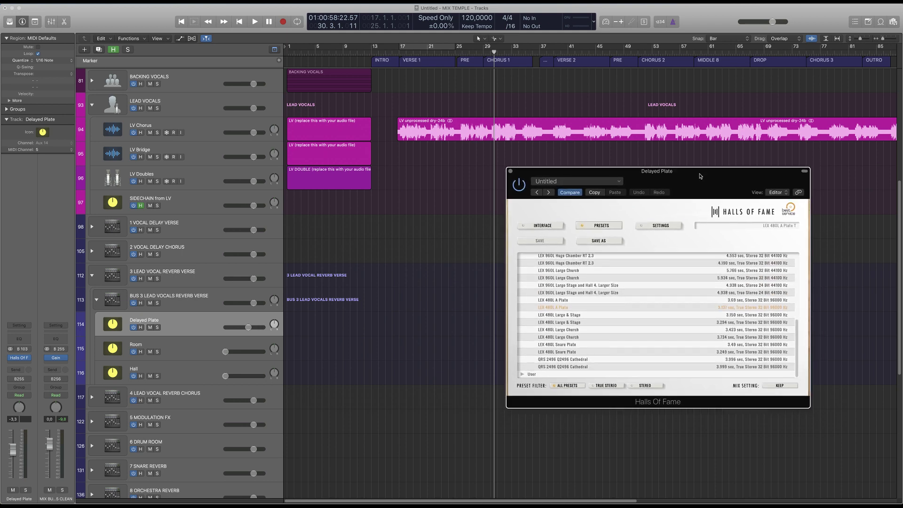